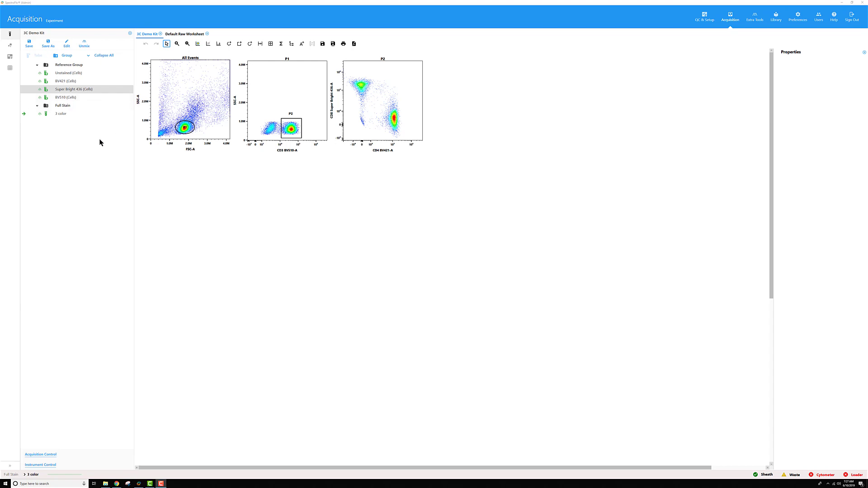
Close the experiment and export 3C Demo Kit from My Experiments as a zip to the Desktop
left_click(130, 33)
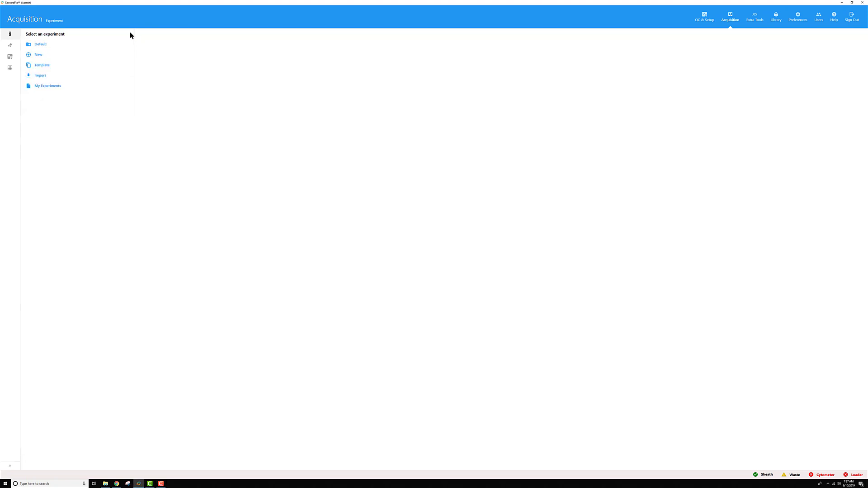
left_click(48, 89)
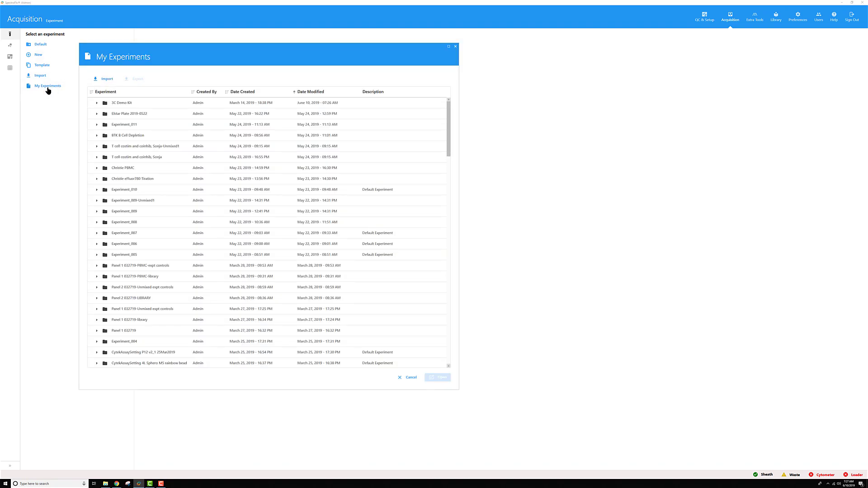
left_click(134, 105)
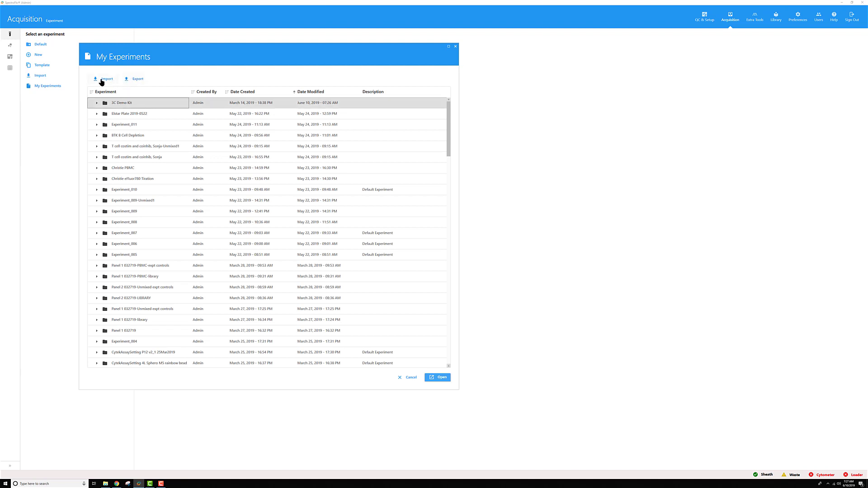
left_click(137, 79)
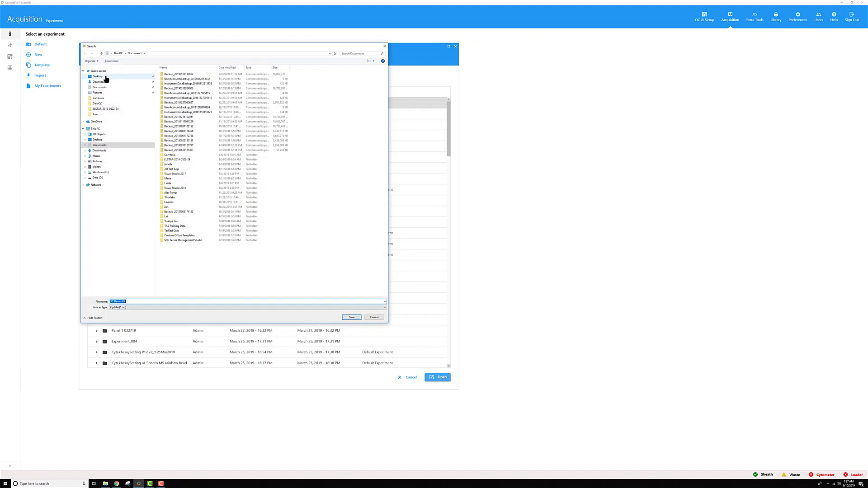
left_click(105, 78)
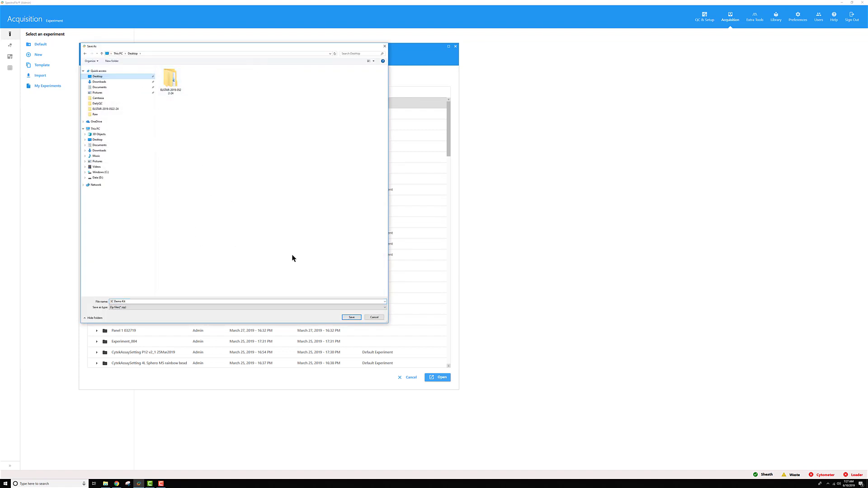
left_click(355, 318)
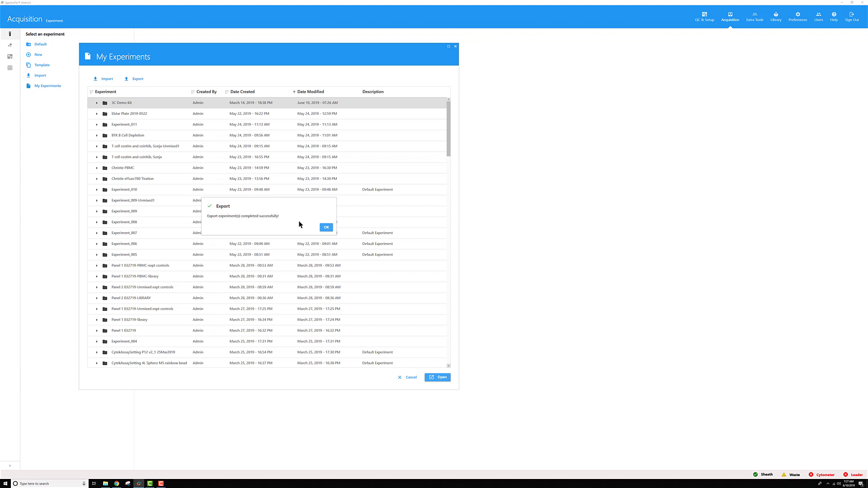
Delete the 3C Demo Kit experiment from My Experiments
left_click(325, 228)
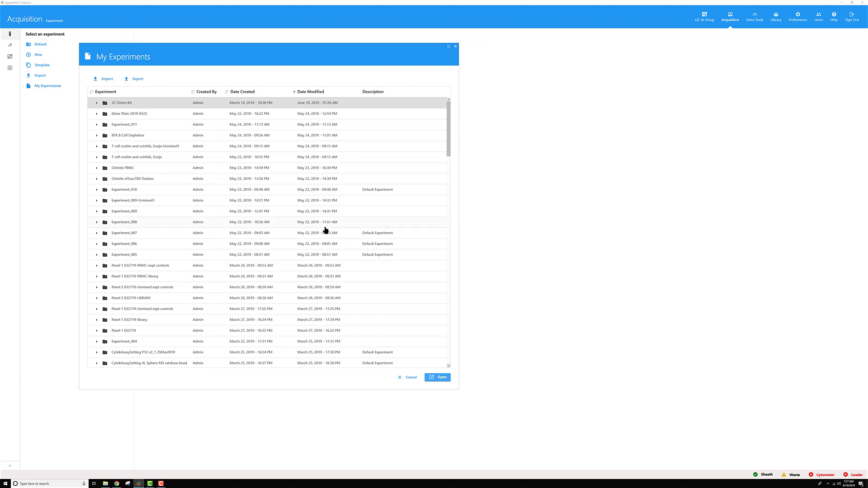
right_click(136, 103)
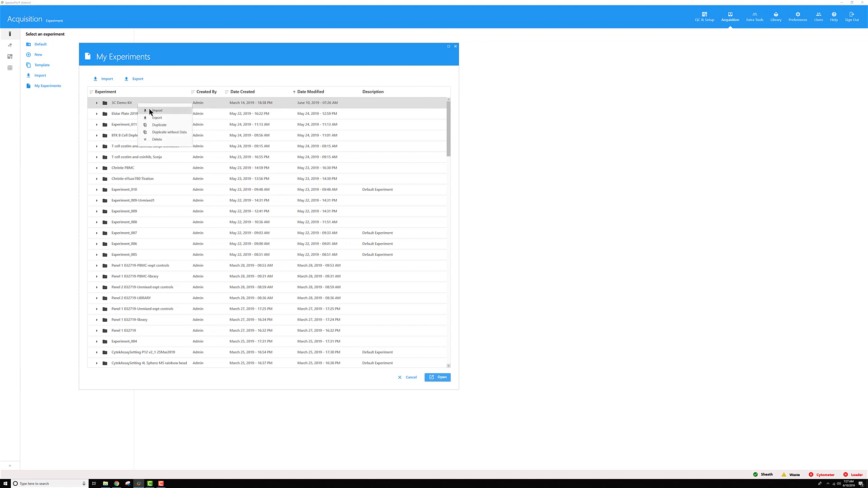
left_click(165, 142)
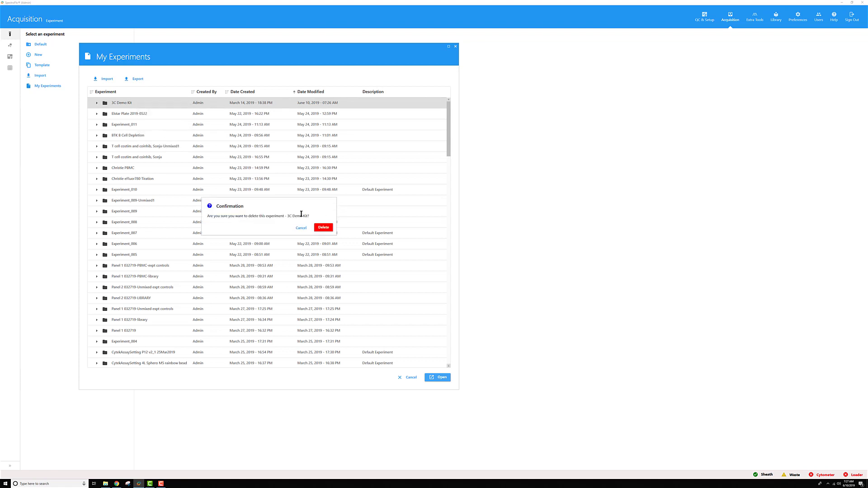
left_click(323, 228)
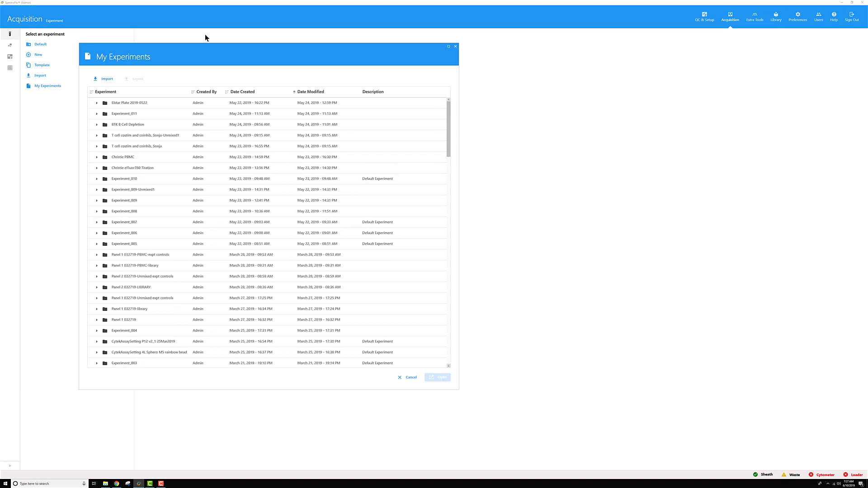
left_click_drag(207, 51, 306, 64)
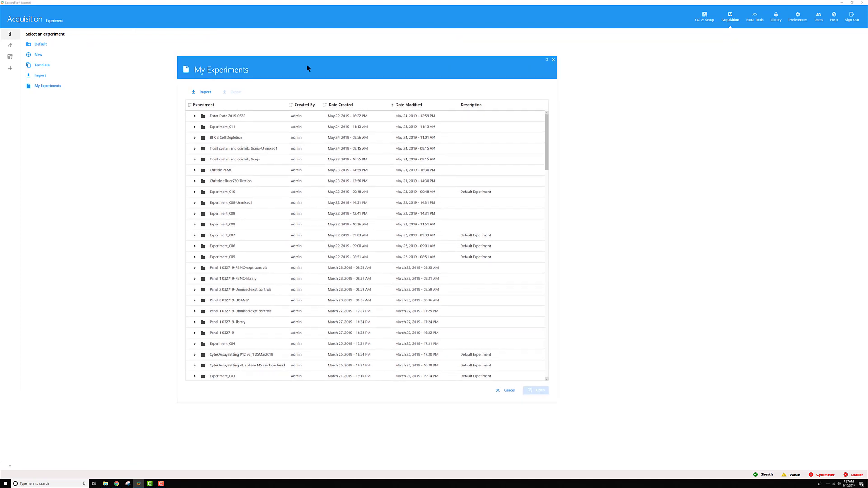
Import the 3C Demo Kit zip from the Desktop and open the experiment
left_click(206, 94)
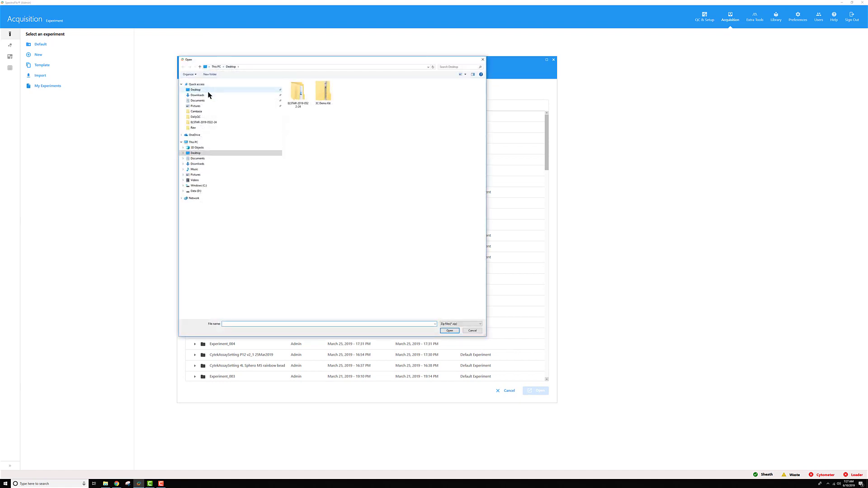
left_click(324, 95)
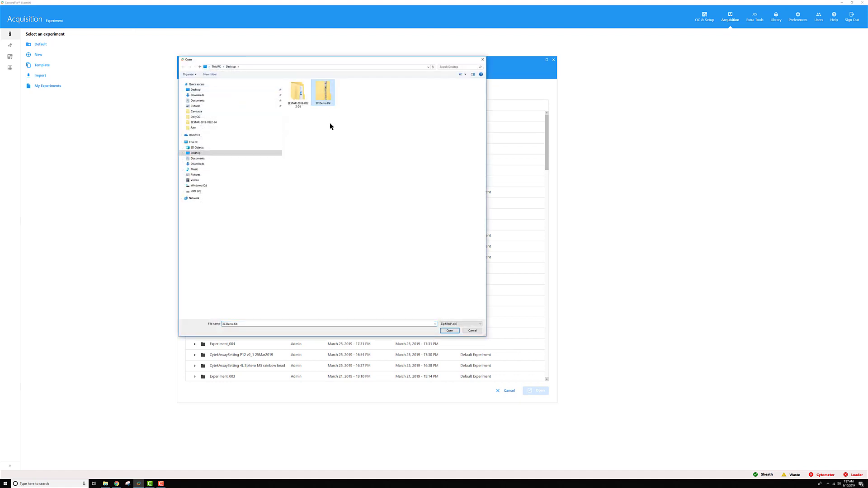
left_click(452, 332)
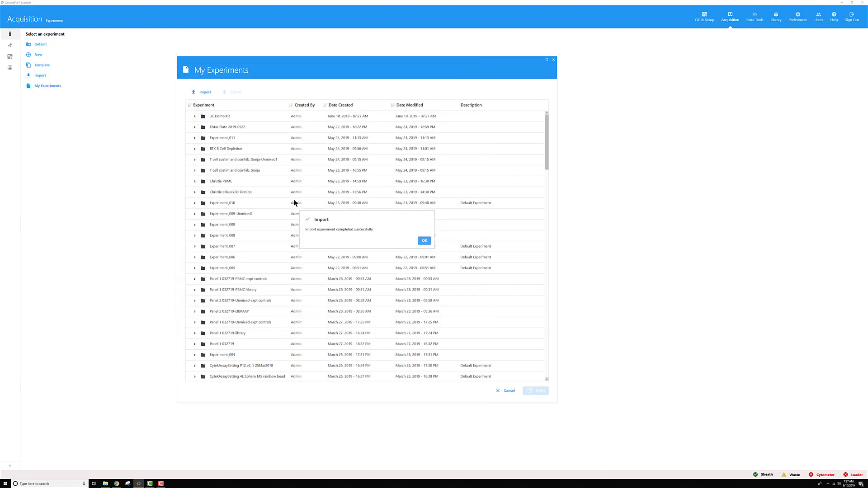
left_click(424, 240)
double_click(235, 116)
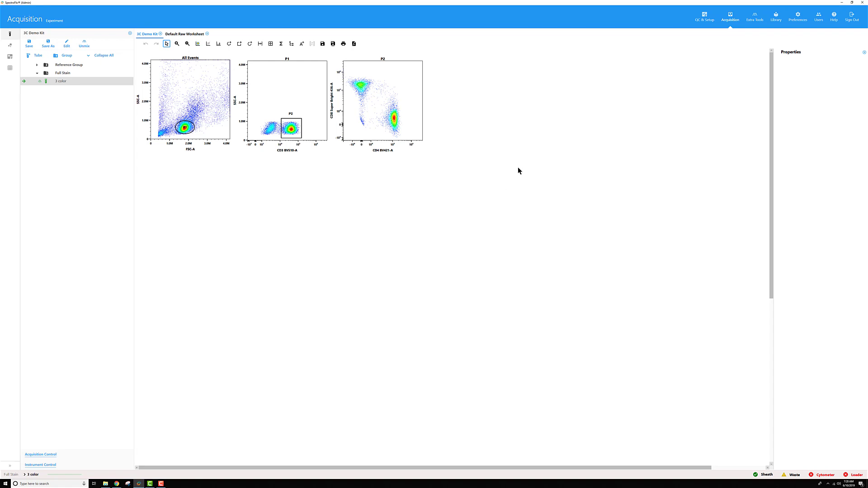
left_click(799, 19)
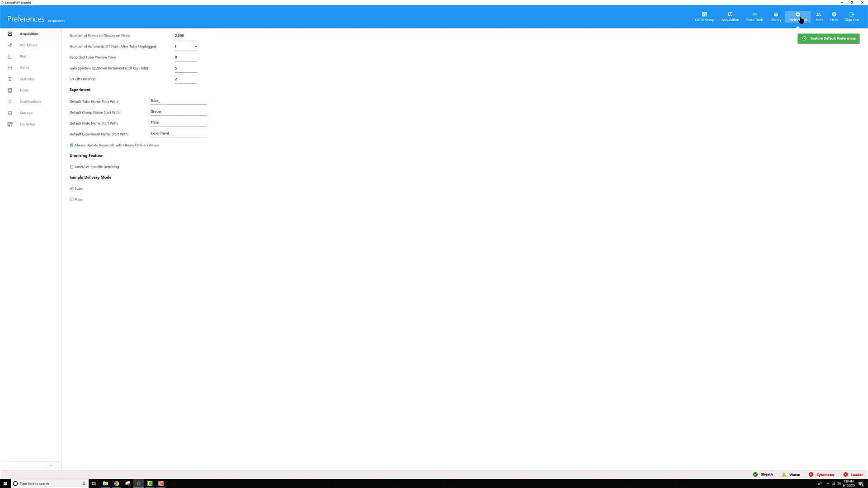
left_click(25, 117)
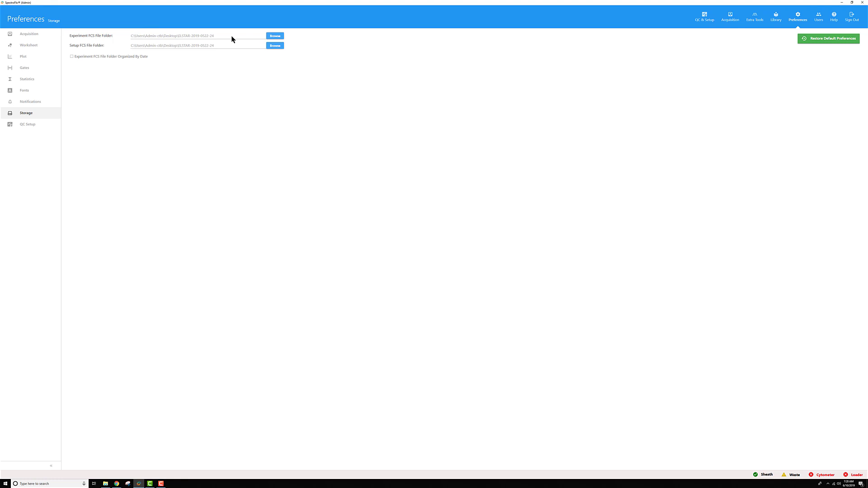
left_click(841, 3)
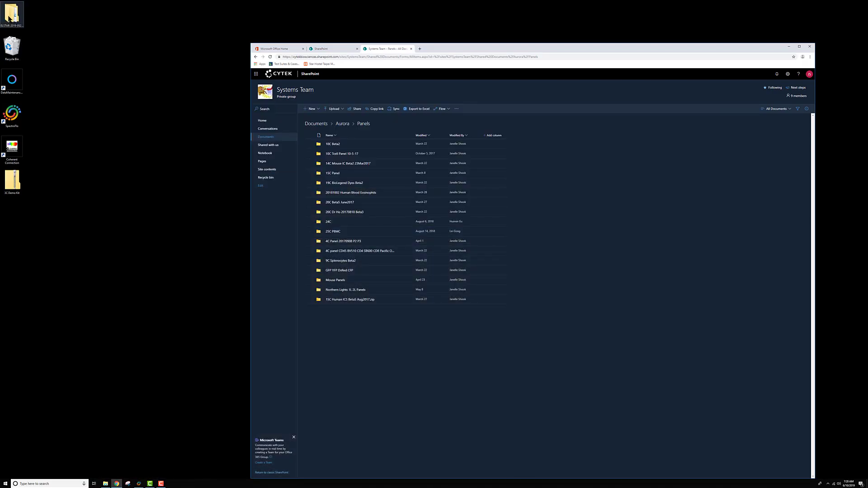
double_click(9, 17)
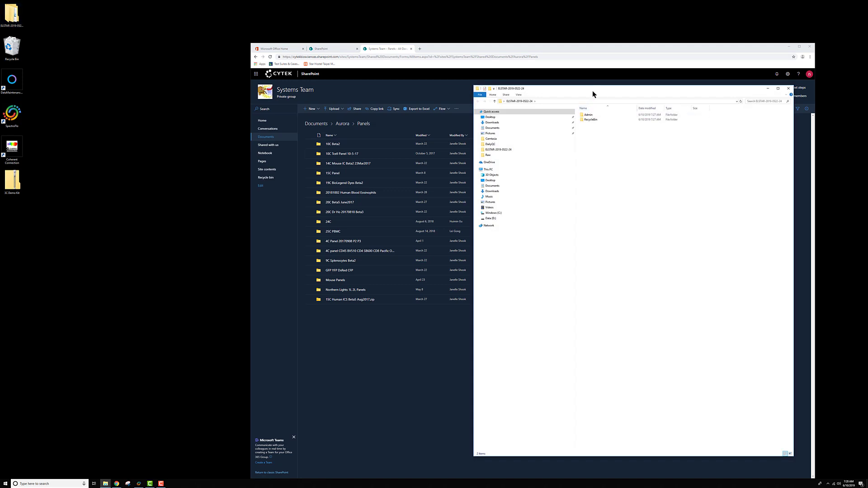
left_click_drag(592, 90, 178, 86)
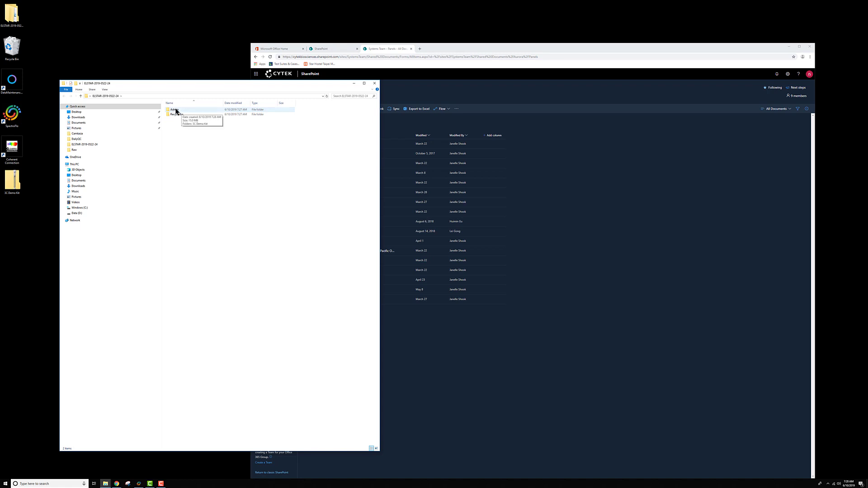
double_click(175, 110)
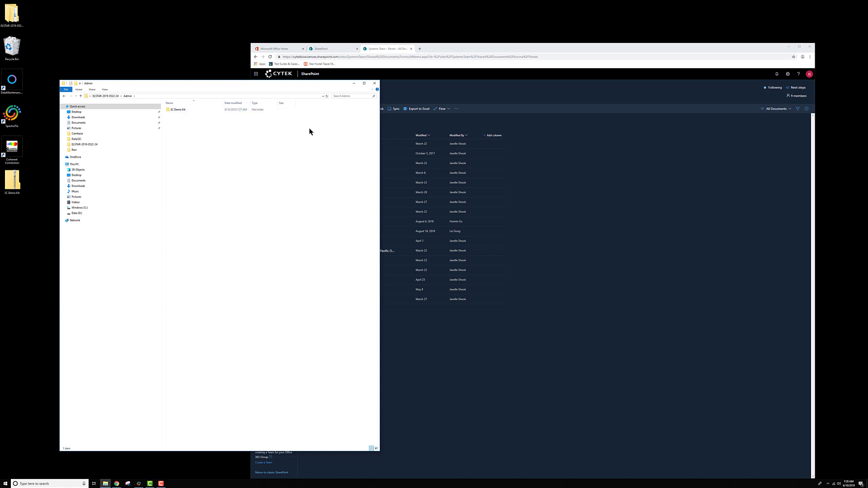
double_click(178, 109)
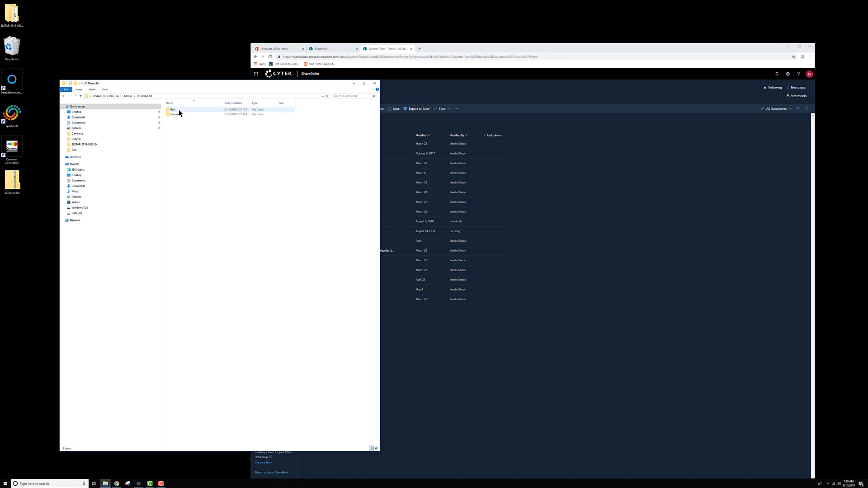
double_click(178, 109)
double_click(180, 110)
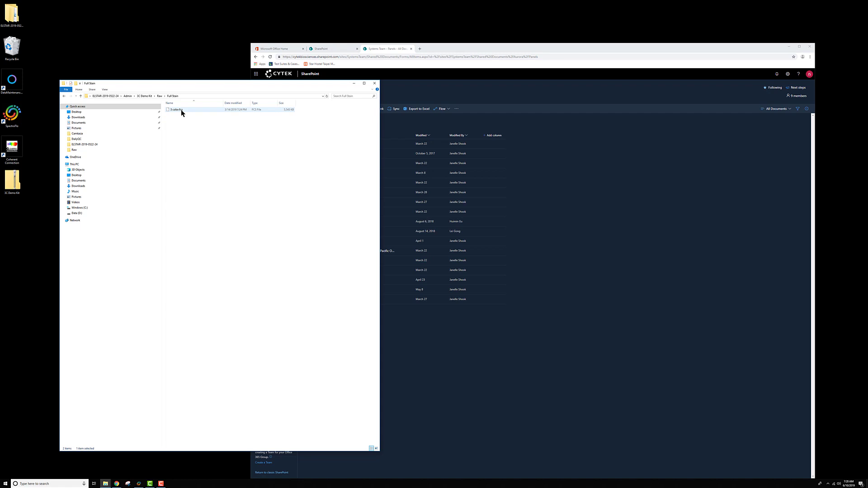
Go back to Raw, open Reference Group, and select the Unstained, Super Bright 436 and BV421 .fcs files
left_click(160, 96)
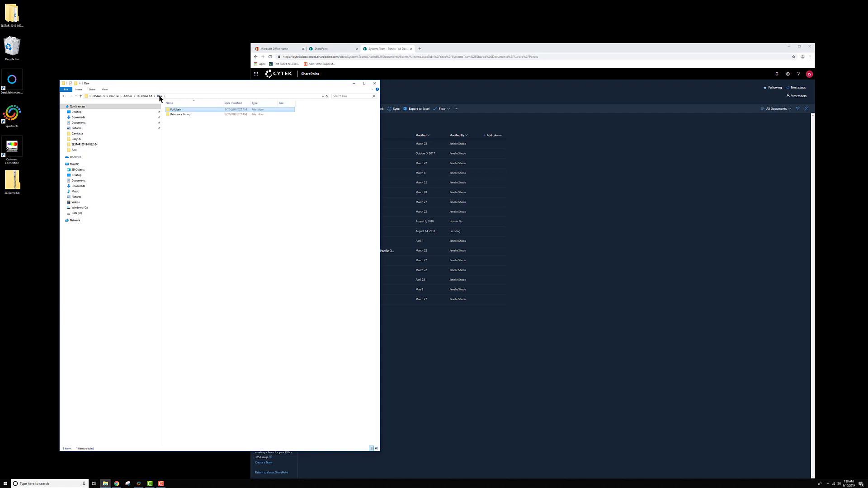
left_click(184, 114)
double_click(183, 114)
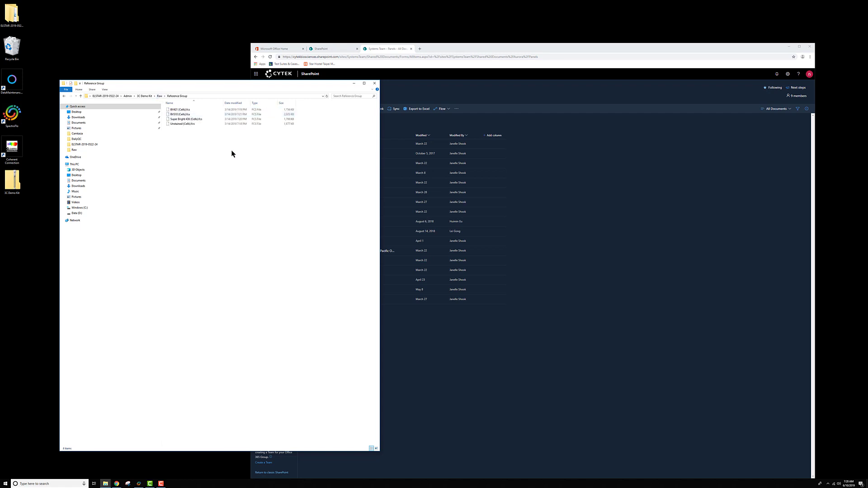
left_click(192, 125)
left_click(189, 119)
left_click(198, 110)
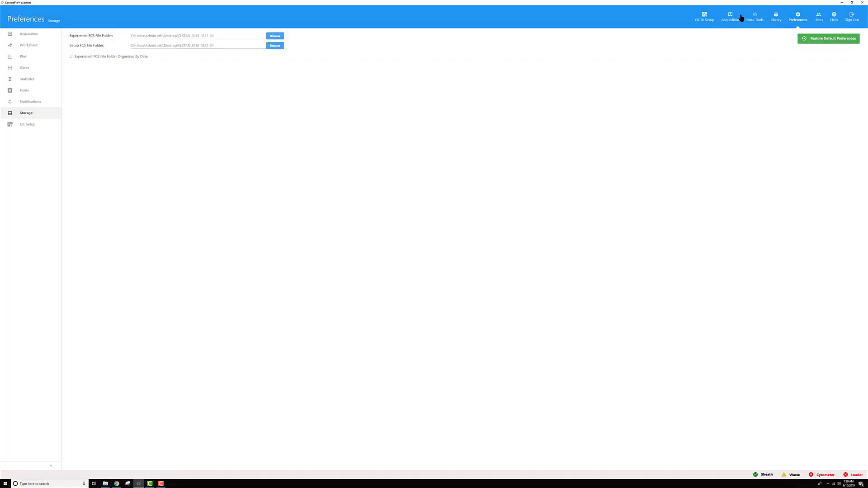
Close and reopen 3C Demo Kit in Acquisition, then expand its Reference Group to four tubes
left_click(730, 18)
left_click(37, 65)
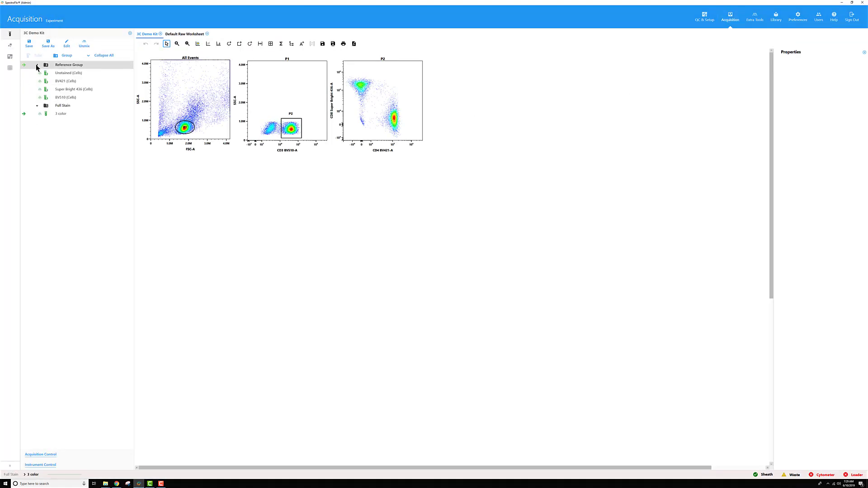
left_click(129, 34)
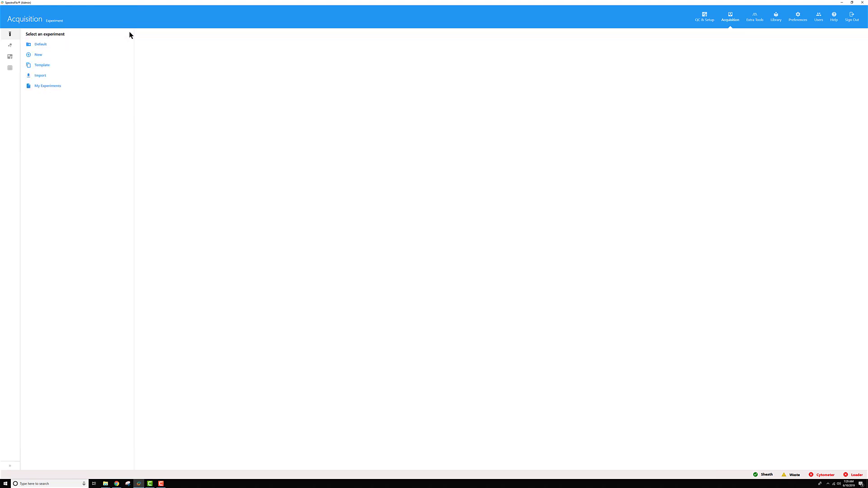
left_click(47, 86)
left_click(223, 116)
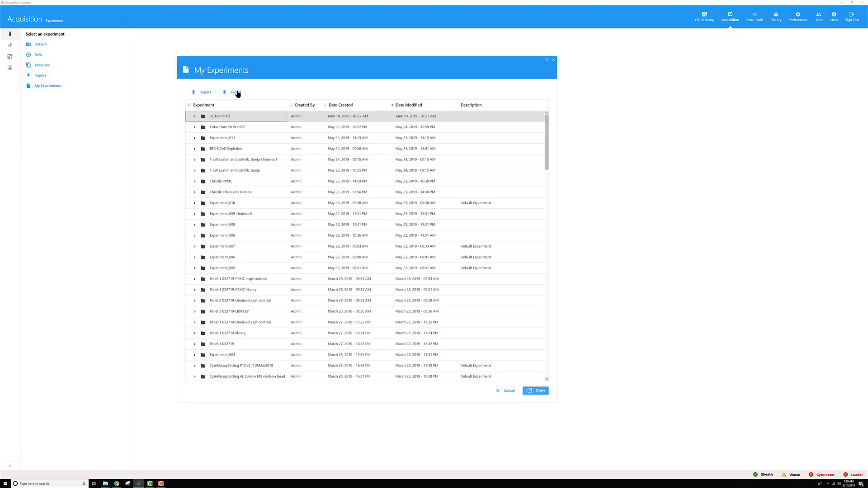
left_click(253, 114)
left_click(253, 114)
double_click(222, 120)
left_click(37, 65)
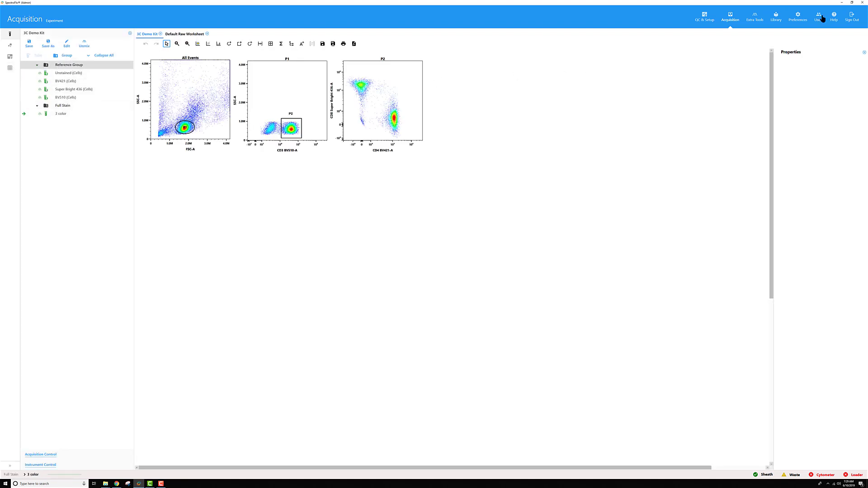
Back in File Explorer, go up to the 3C Demo Kit folder holding Raw and Unmixed
left_click(842, 3)
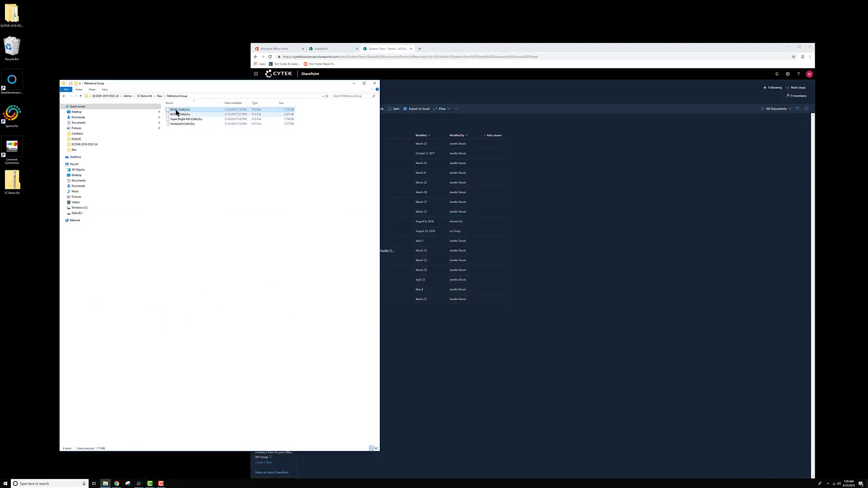
left_click(159, 96)
left_click(148, 96)
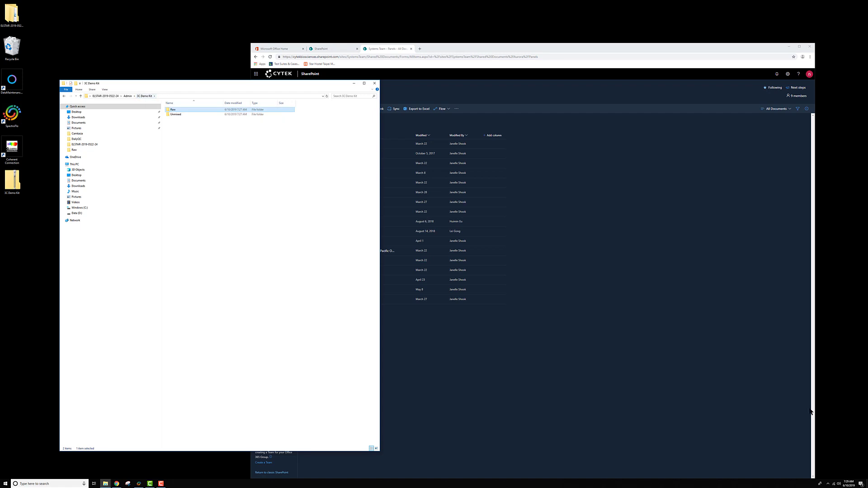